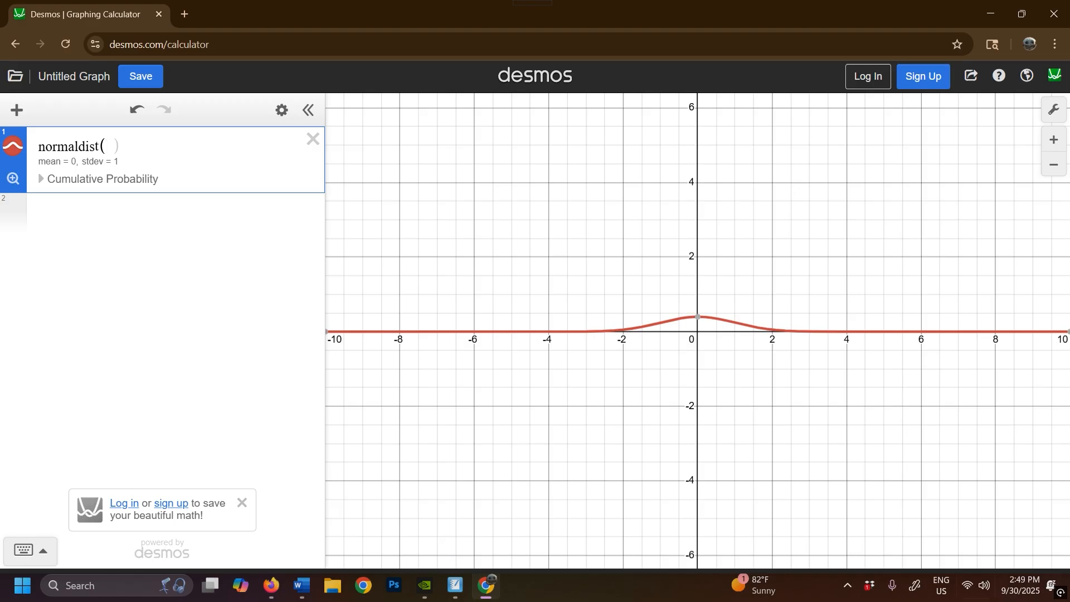
- Frame the bell curve between x values of about -2.7 and 3.2, and set the y-axis limits to -0.2 and 0.5
scroll(848, 430, up, 5)
scroll(729, 388, up, 2)
drag(528, 258, 624, 366)
scroll(630, 375, up, 2)
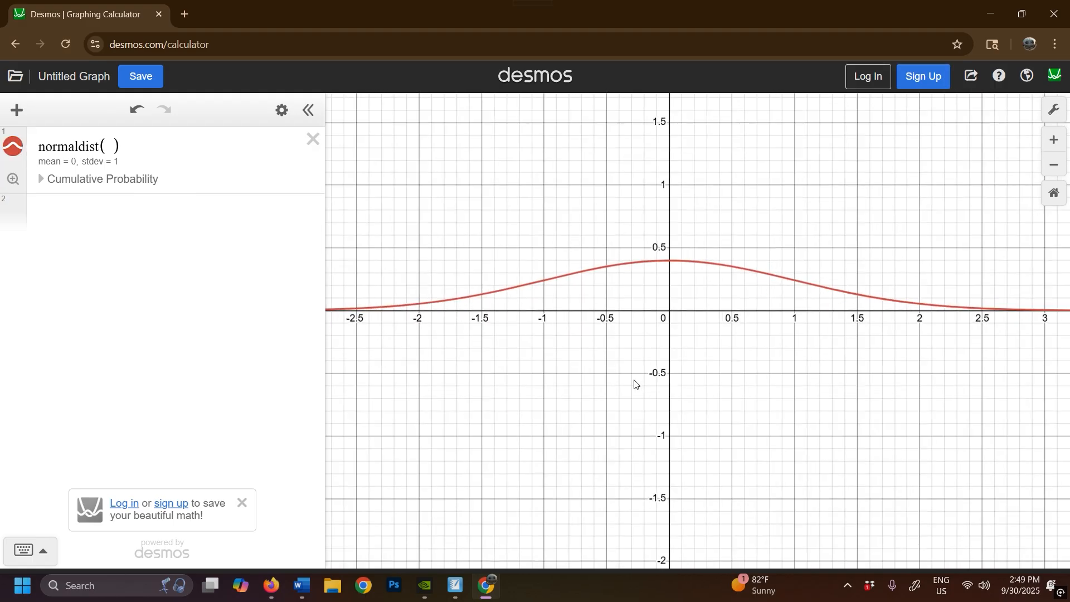
click(1053, 108)
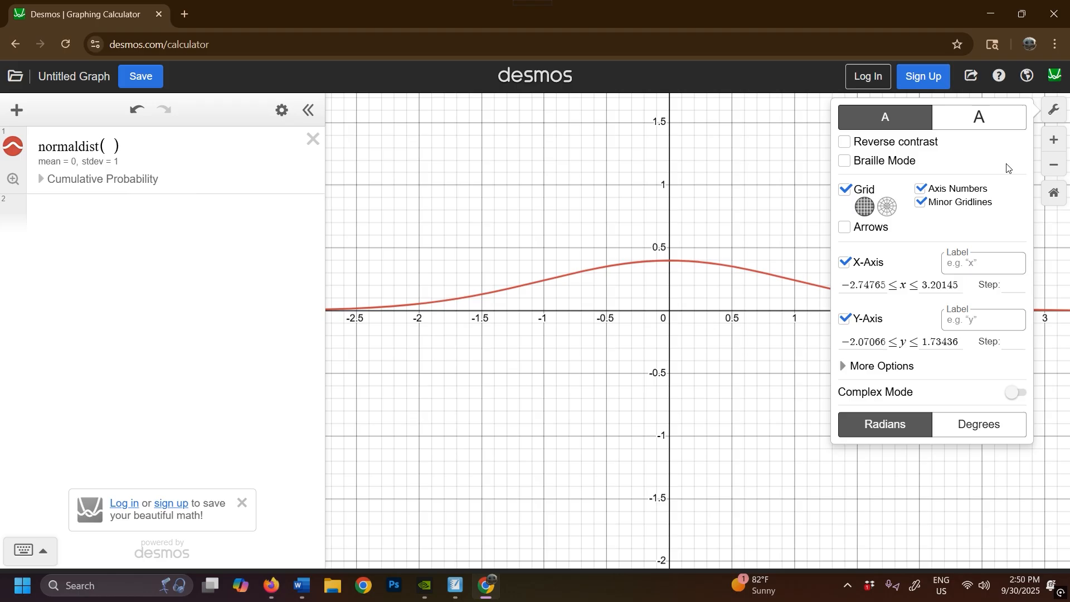
drag(848, 342, 897, 332)
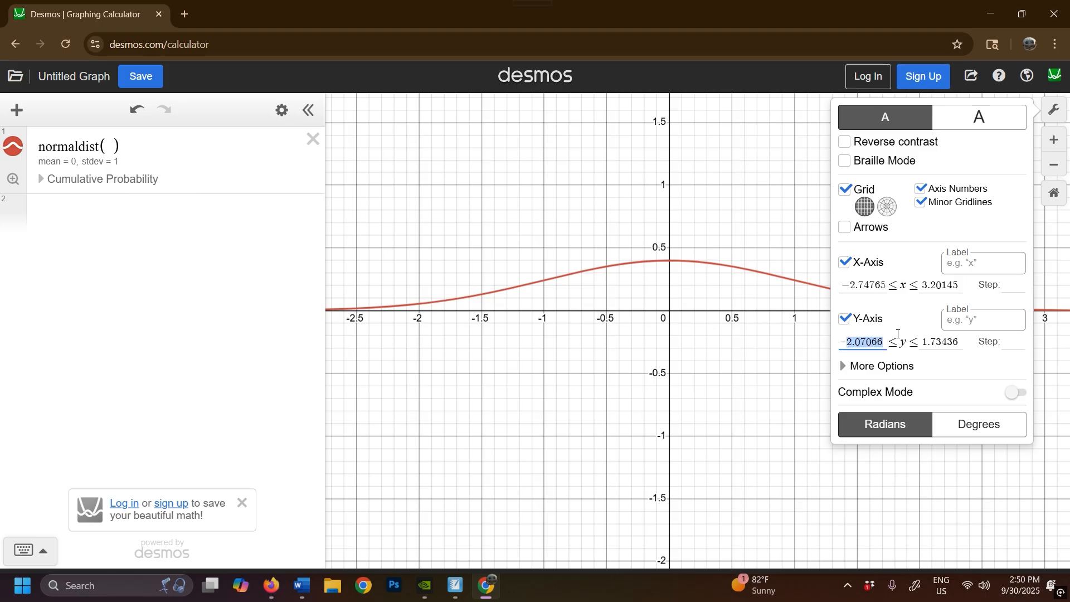
text(0)
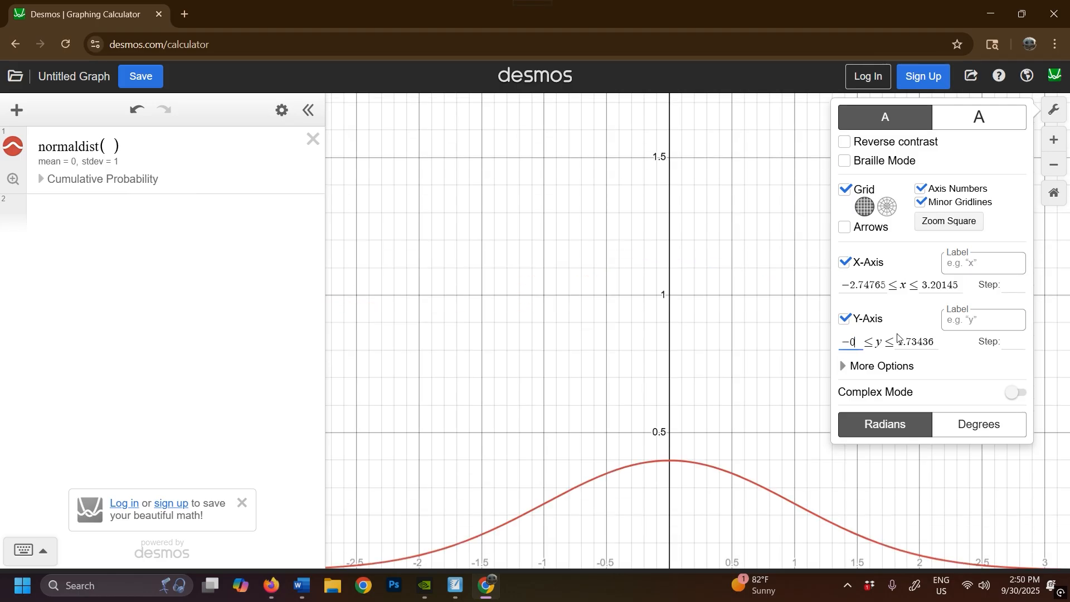
text(.2)
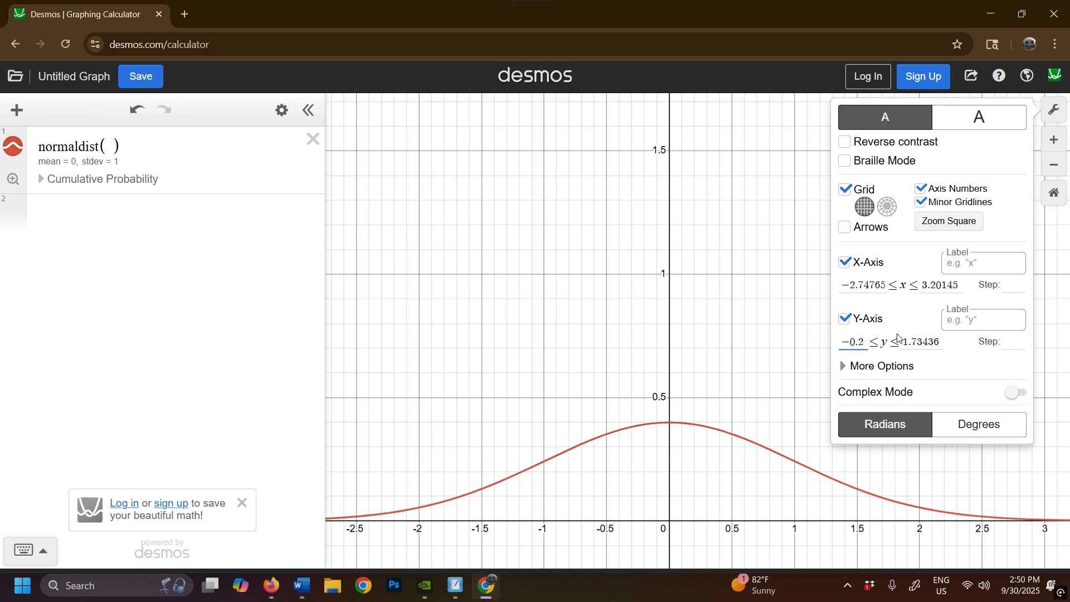
double_click(898, 337)
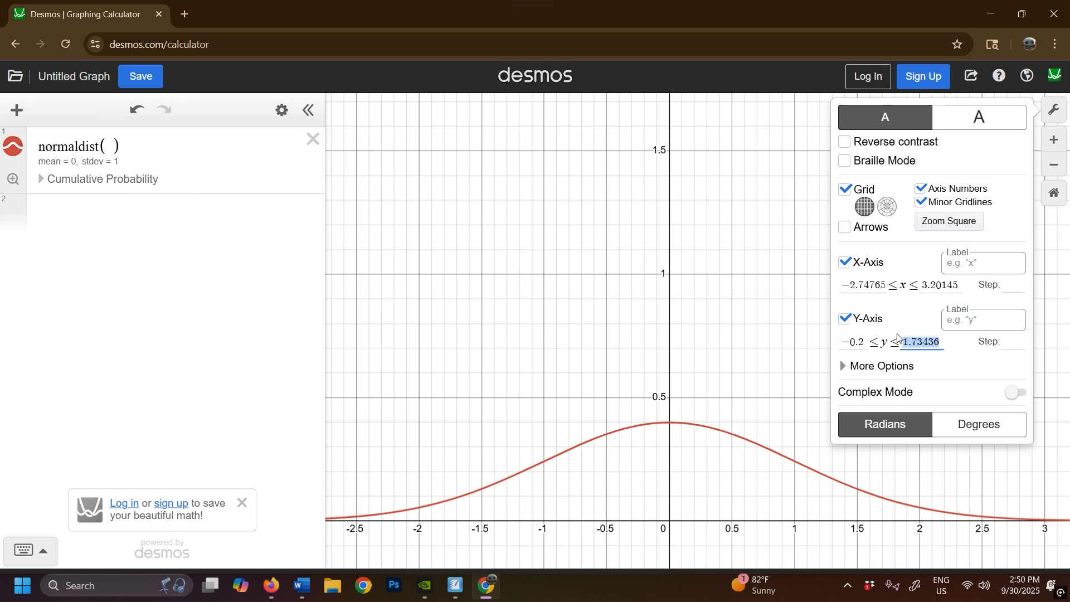
text(0.54)
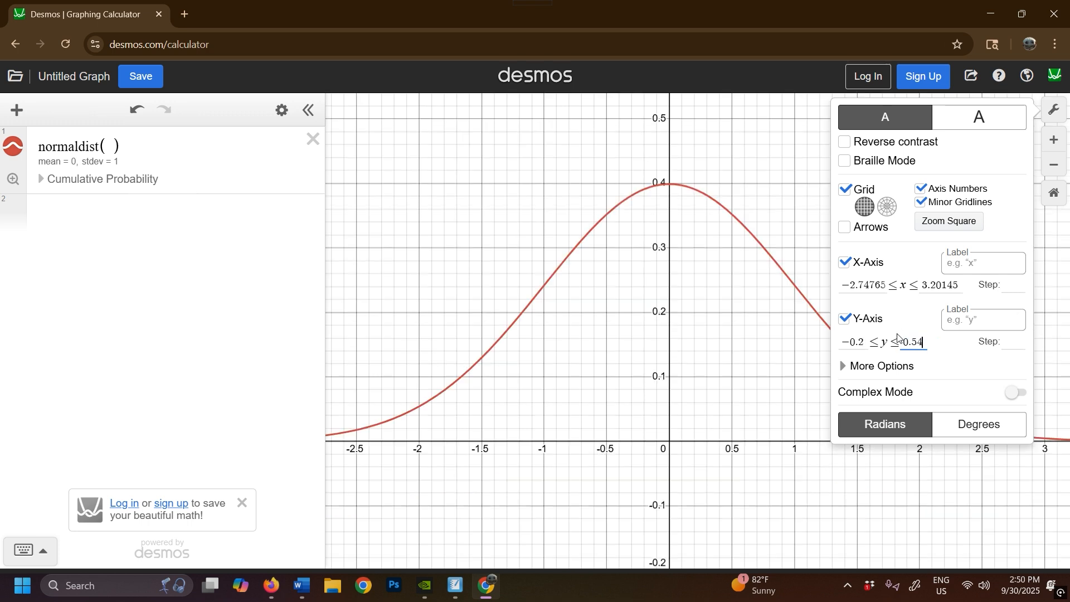
key(BackSpace)
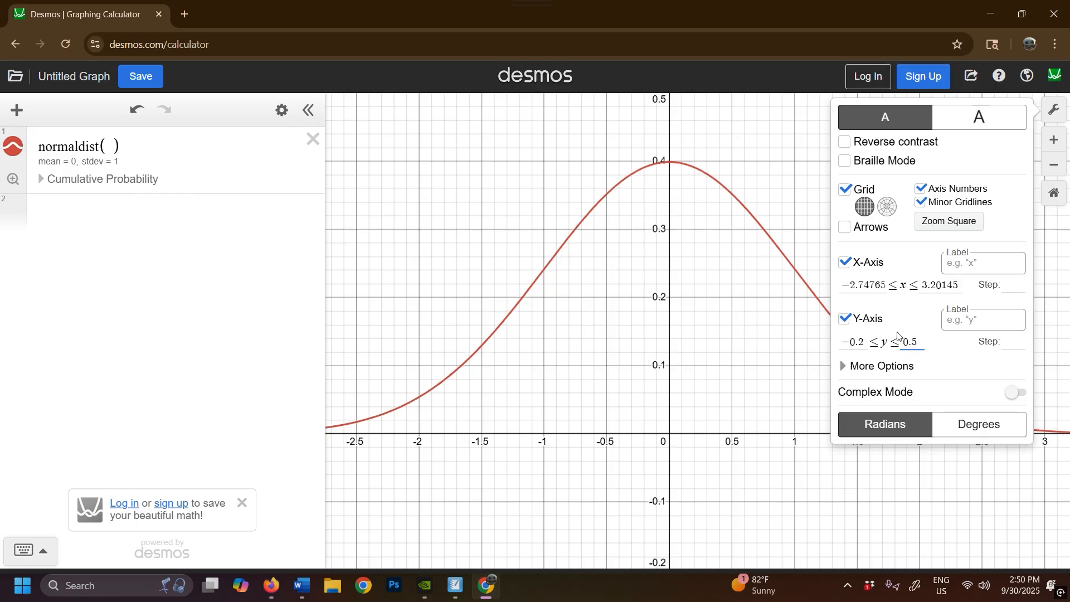
key(Escape)
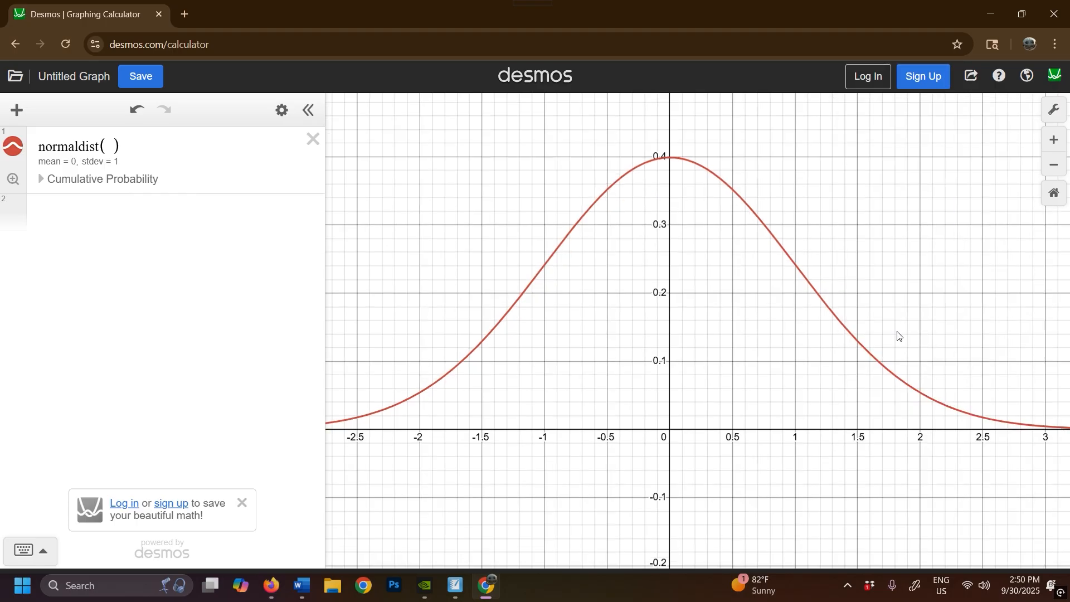
- Compute the normal distribution's cumulative probability to the left of x = -0.99 and show its full-precision value
click(41, 179)
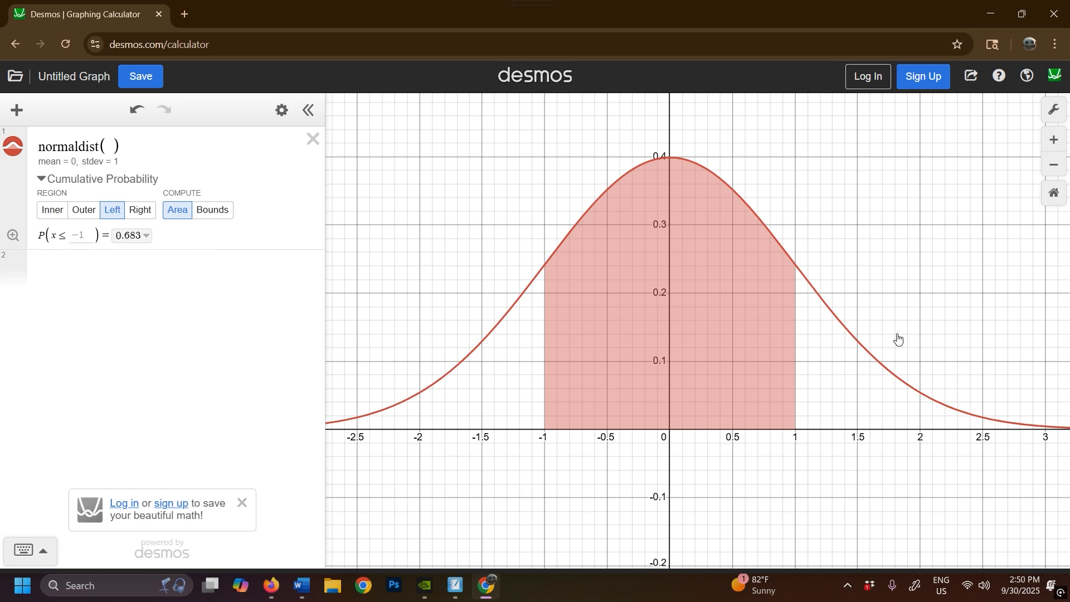
click(112, 210)
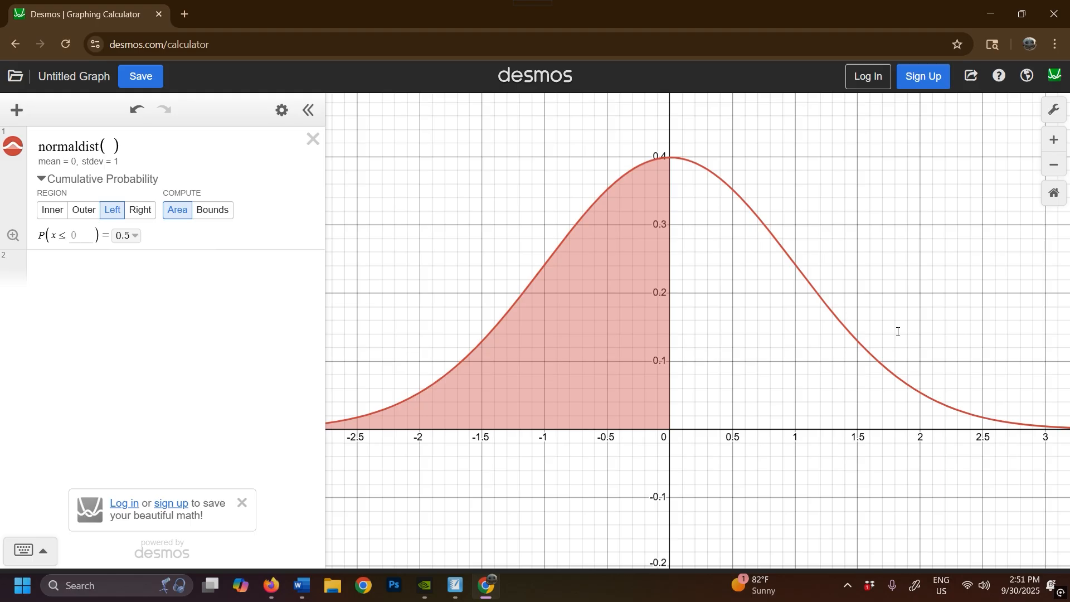
click(81, 235)
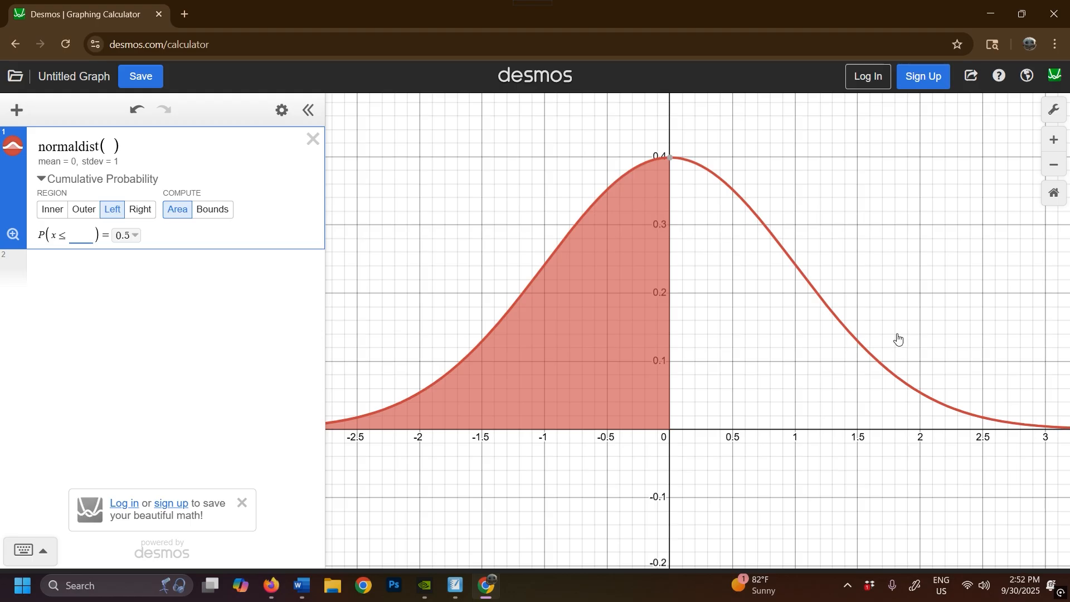
text(-0)
text(.99)
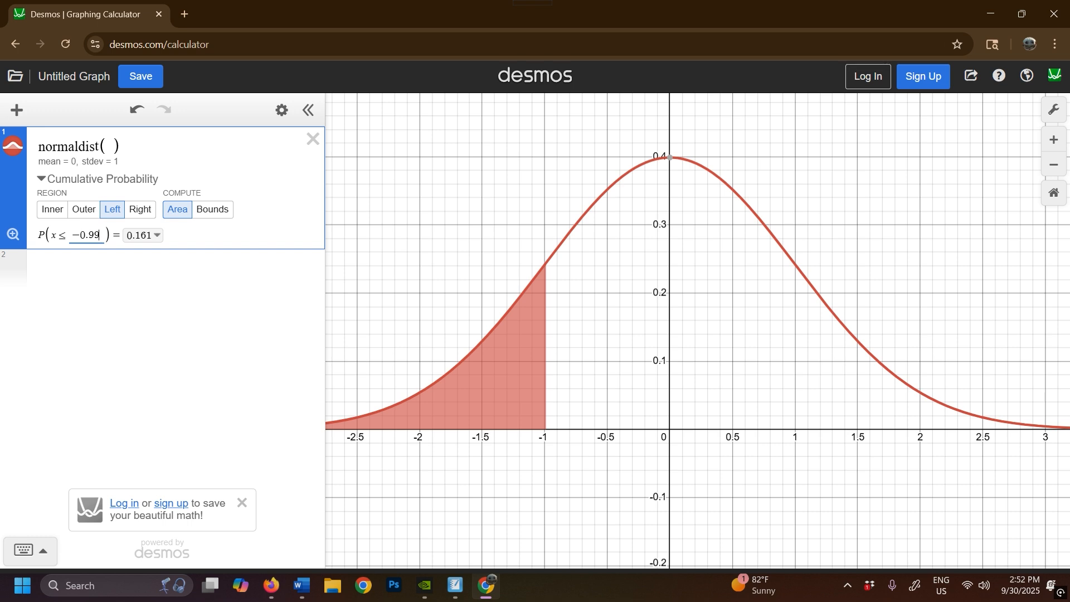
click(157, 237)
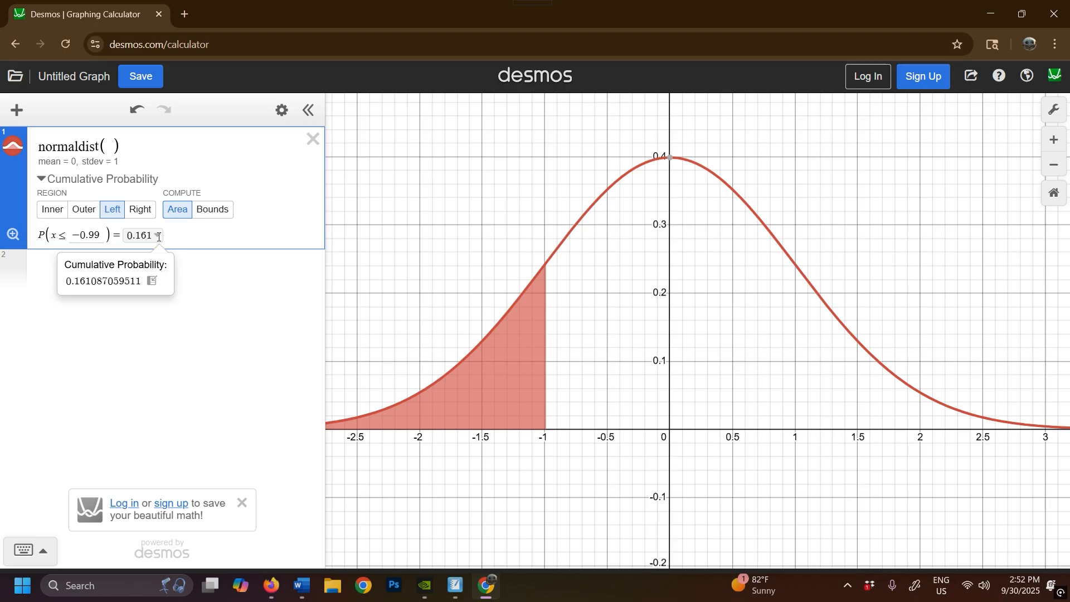
- Switch to SMART Notebook and erase the handwritten "normal dist" and the bell-curve sketch from the example page
mouse_move(456, 586)
click(455, 505)
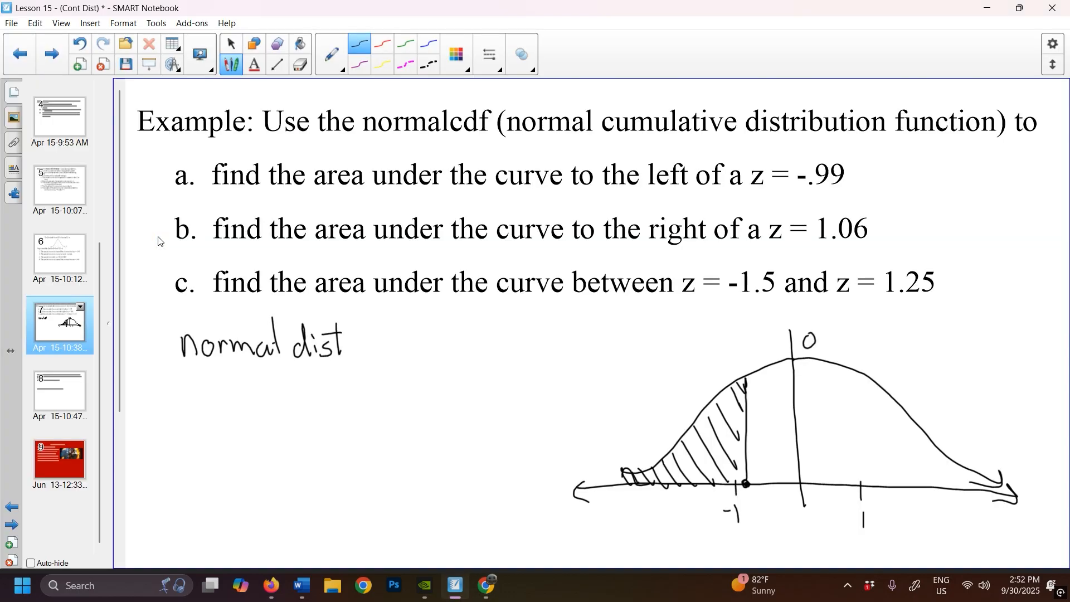
drag(180, 347, 186, 350)
mouse_move(192, 341)
mouse_down()
mouse_move(193, 351)
mouse_move(296, 352)
mouse_move(267, 346)
mouse_move(311, 339)
mouse_up()
mouse_move(581, 492)
mouse_down()
mouse_move(586, 509)
mouse_move(710, 450)
mouse_move(776, 394)
mouse_move(841, 494)
mouse_move(914, 443)
mouse_move(1015, 499)
mouse_up()
- Handwrite "a Area = 0.1611" below the questions and the label "b" on the line beneath it
mouse_move(179, 326)
mouse_down()
mouse_move(162, 330)
mouse_move(193, 350)
mouse_move(229, 317)
mouse_move(243, 352)
mouse_move(240, 334)
mouse_move(281, 350)
mouse_up()
drag(282, 351, 288, 351)
mouse_move(301, 334)
mouse_down()
mouse_move(330, 346)
mouse_move(337, 326)
mouse_move(362, 348)
mouse_move(374, 336)
mouse_move(398, 347)
mouse_up()
click(351, 340)
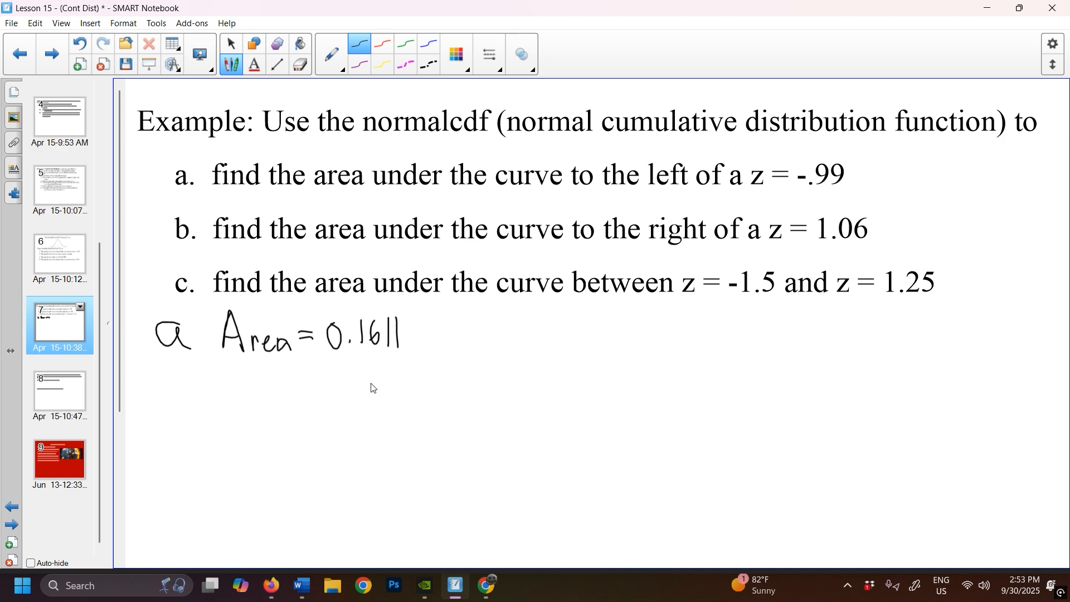
drag(171, 373, 177, 403)
- Switch to Desmos, compute the cumulative probability to the right of x = 1.06, and show its full-precision value
click(486, 581)
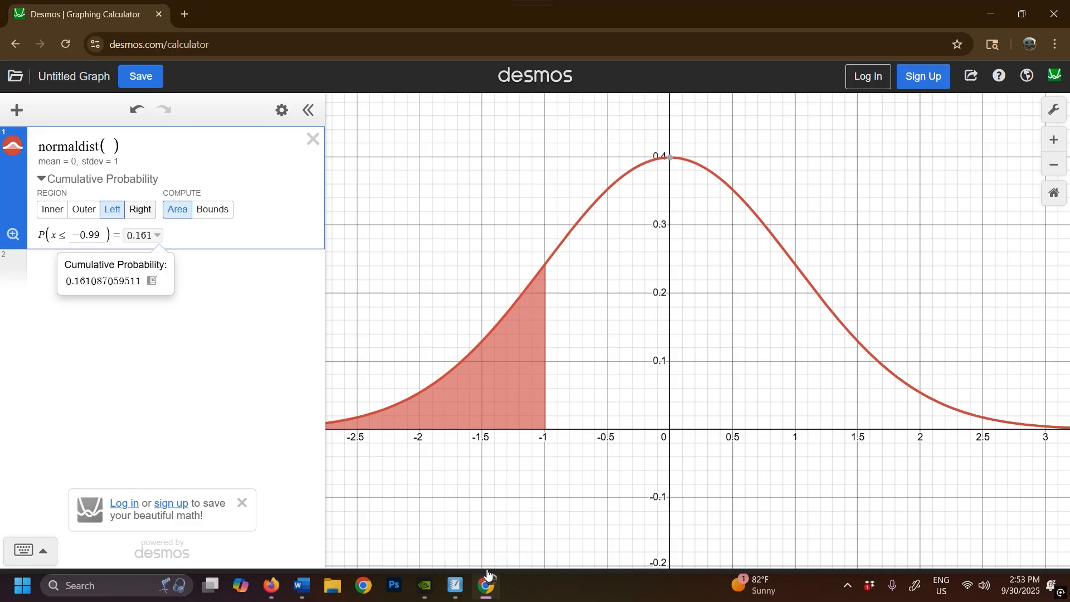
click(140, 209)
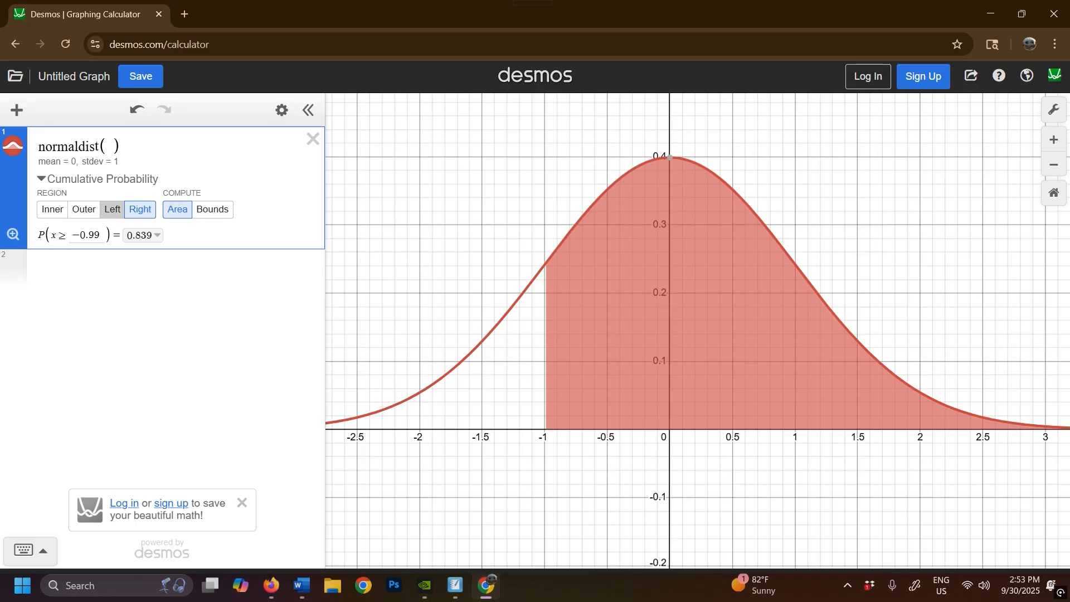
click(112, 209)
click(140, 209)
click(87, 235)
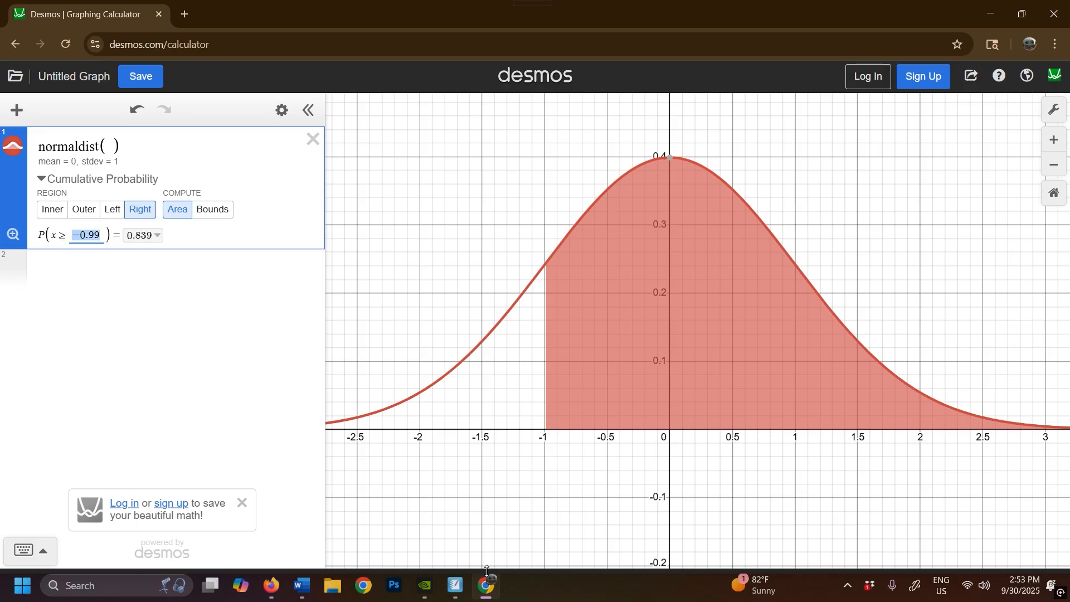
text(1.06)
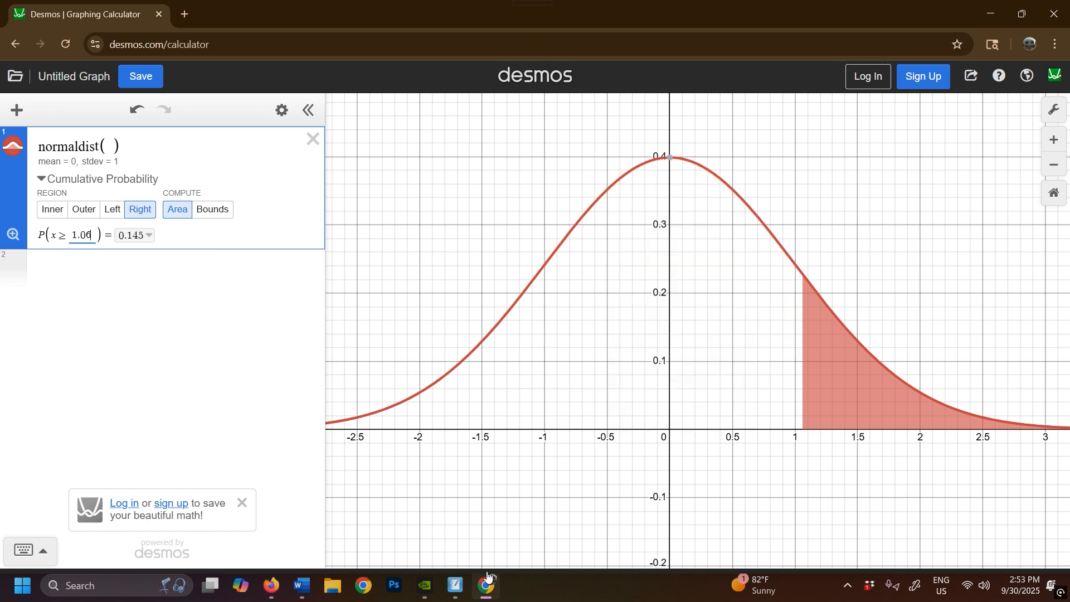
click(148, 236)
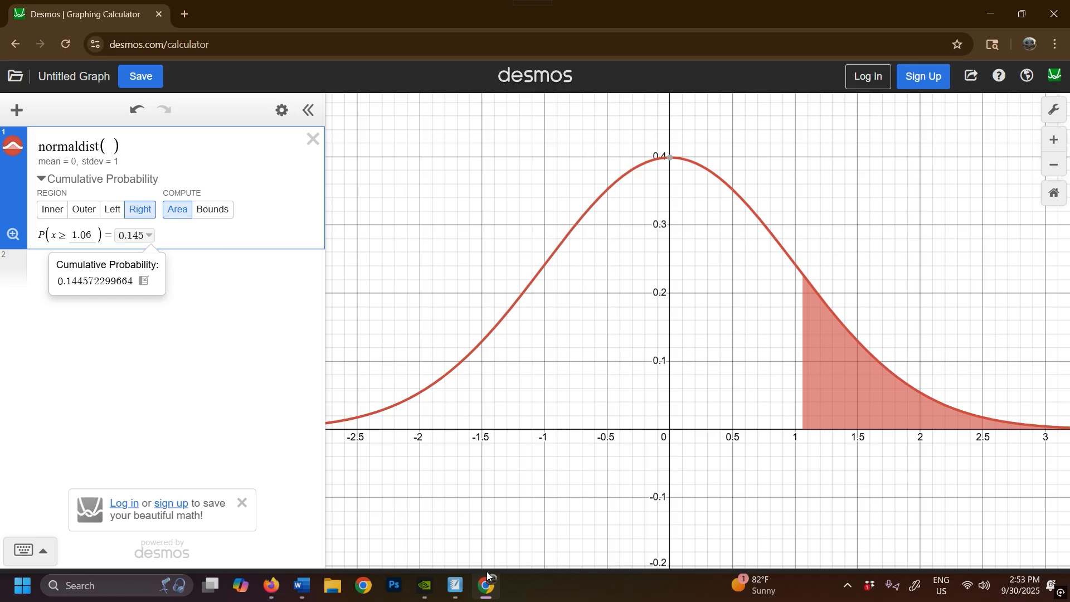
- Switch to SMART Notebook, handwrite "Area = 0.1446" beside the b label, and add the label "c" beneath it
click(455, 585)
mouse_move(228, 375)
mouse_down()
mouse_move(223, 408)
mouse_move(240, 408)
mouse_up()
drag(224, 397, 258, 392)
drag(258, 398, 279, 406)
drag(287, 397, 290, 408)
mouse_move(295, 387)
mouse_down()
mouse_move(341, 386)
mouse_move(363, 411)
mouse_move(392, 390)
mouse_up()
click(350, 403)
drag(385, 377, 385, 407)
mouse_move(394, 379)
mouse_down()
mouse_move(401, 410)
mouse_move(415, 400)
mouse_up()
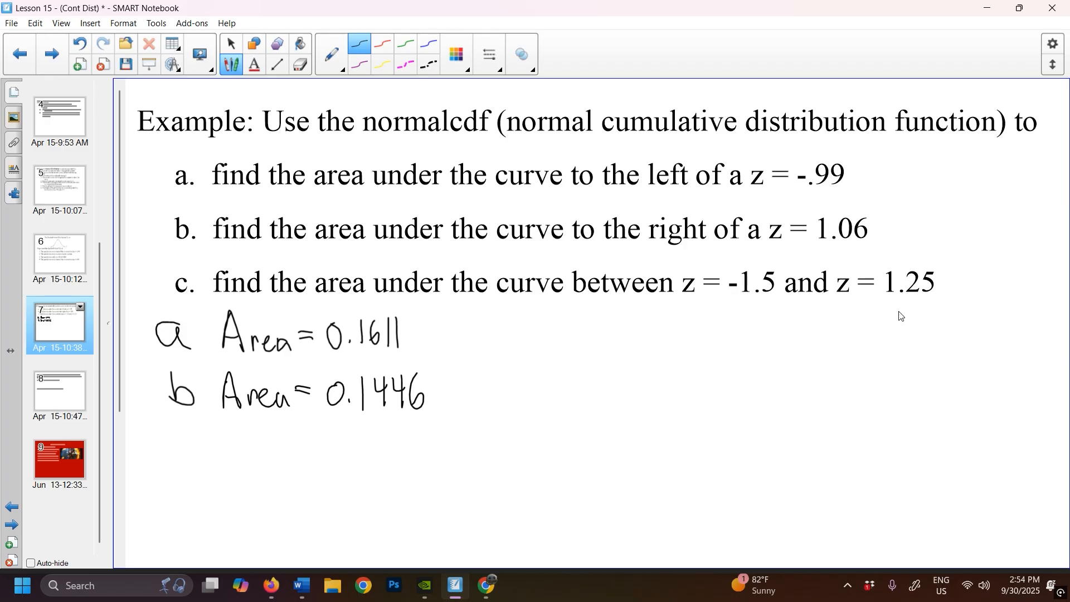
drag(196, 435, 197, 458)
- Switch to Desmos, compute the inner cumulative probability between x = -1.5 and x = 1.25, and show its full-precision value
click(465, 574)
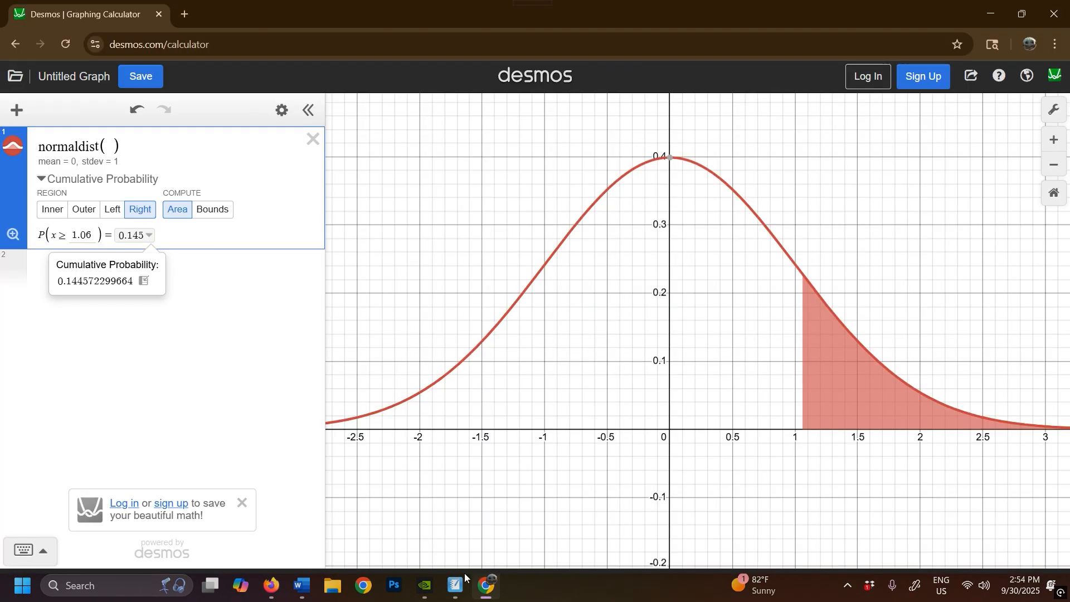
click(53, 209)
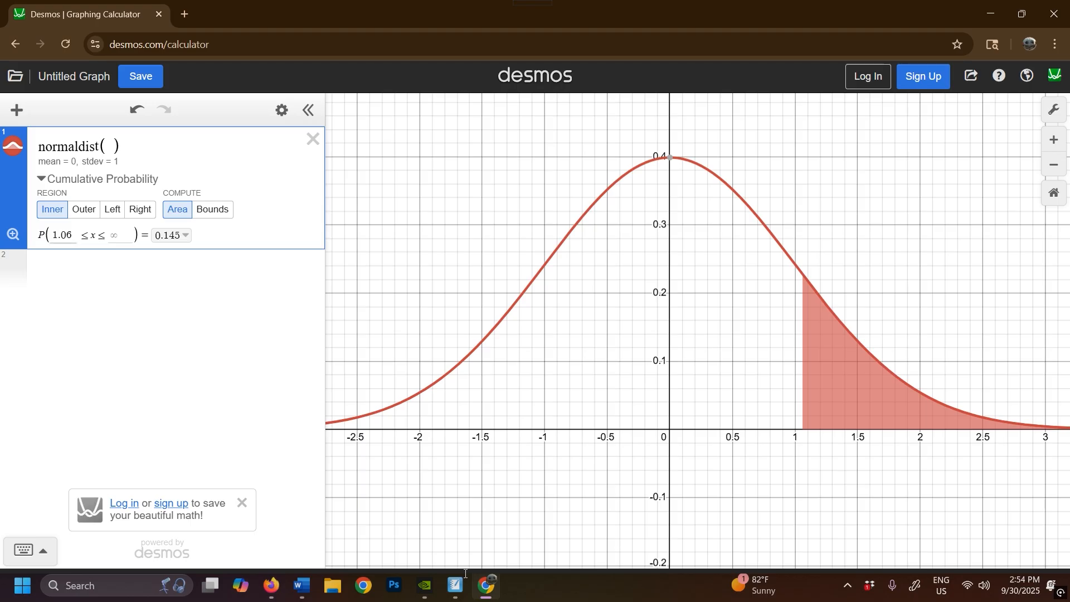
key(ctrl+a)
text(-1.5)
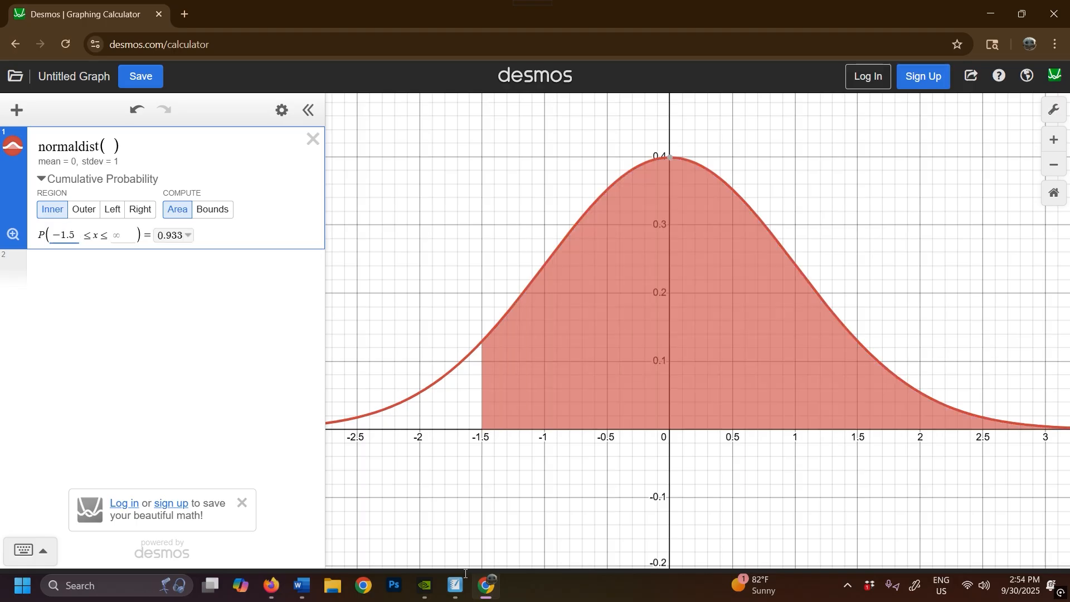
key(Tab)
text(1.25)
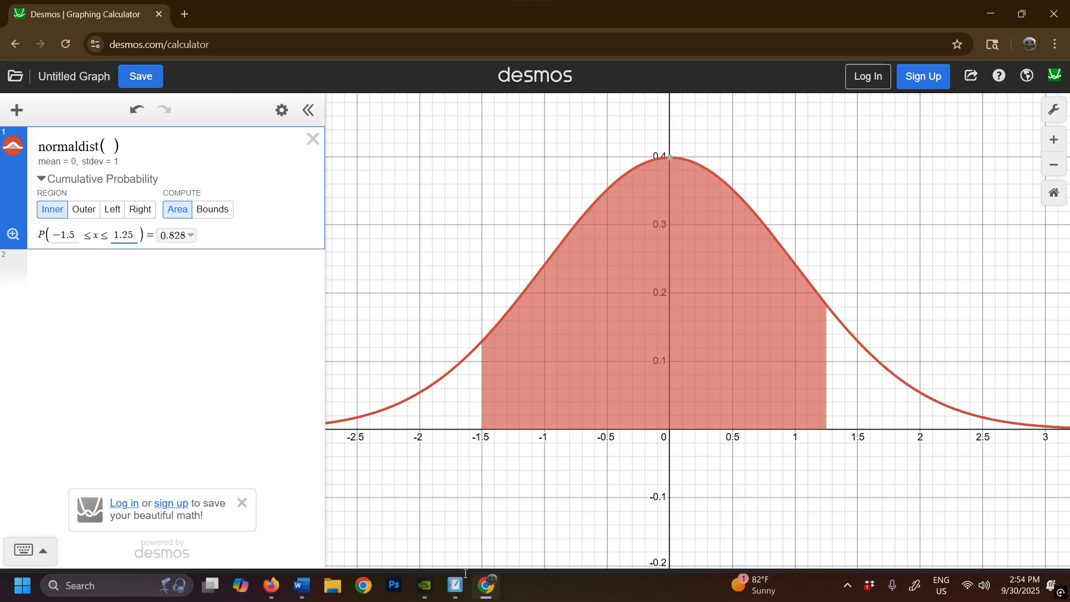
click(190, 236)
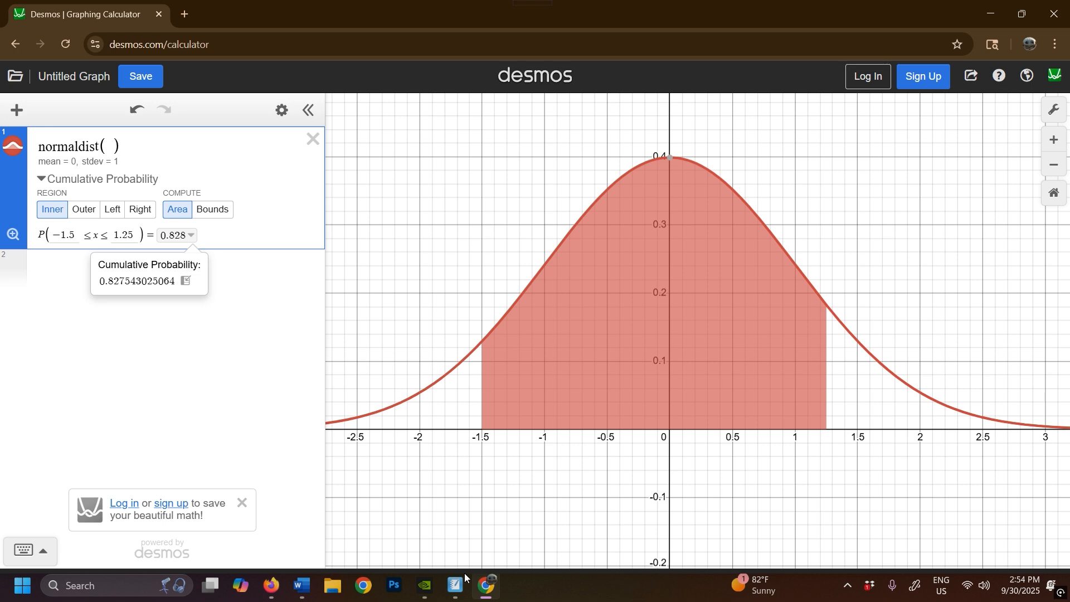
- Switch to SMART Notebook and handwrite "Area = 0.8275" beside the c label
click(464, 573)
mouse_move(230, 458)
mouse_down()
mouse_move(248, 459)
mouse_move(247, 445)
mouse_up()
mouse_move(254, 458)
mouse_down()
mouse_move(266, 441)
mouse_move(278, 462)
mouse_move(297, 462)
mouse_move(314, 441)
mouse_up()
mouse_move(301, 449)
mouse_down()
mouse_move(379, 439)
mouse_move(415, 466)
mouse_move(432, 448)
mouse_move(429, 464)
mouse_up()
click(357, 464)
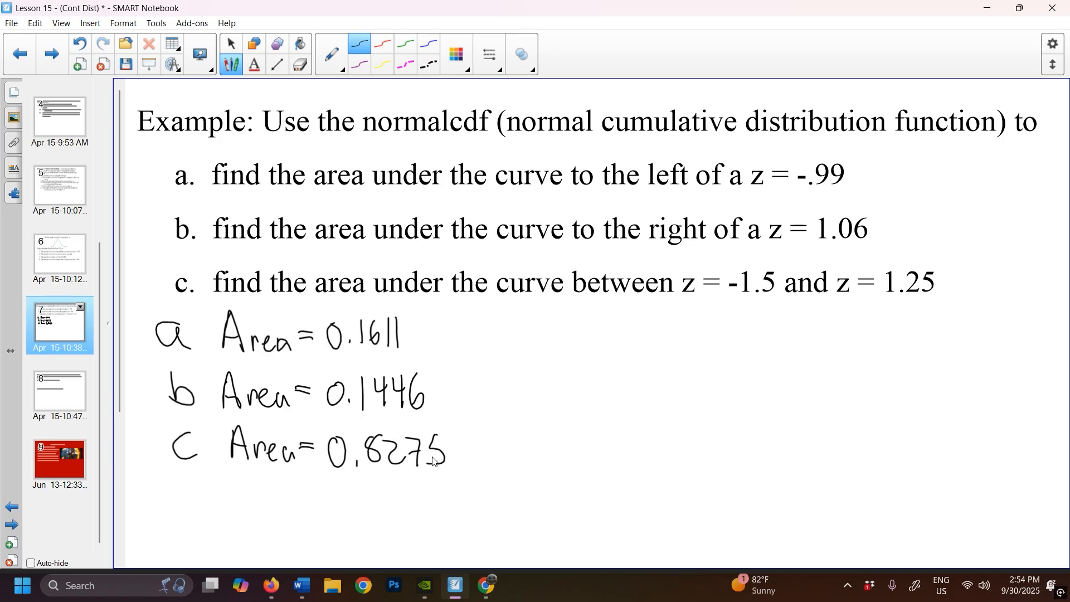
- Open page 8 of the lesson with the SAT score example
click(65, 390)
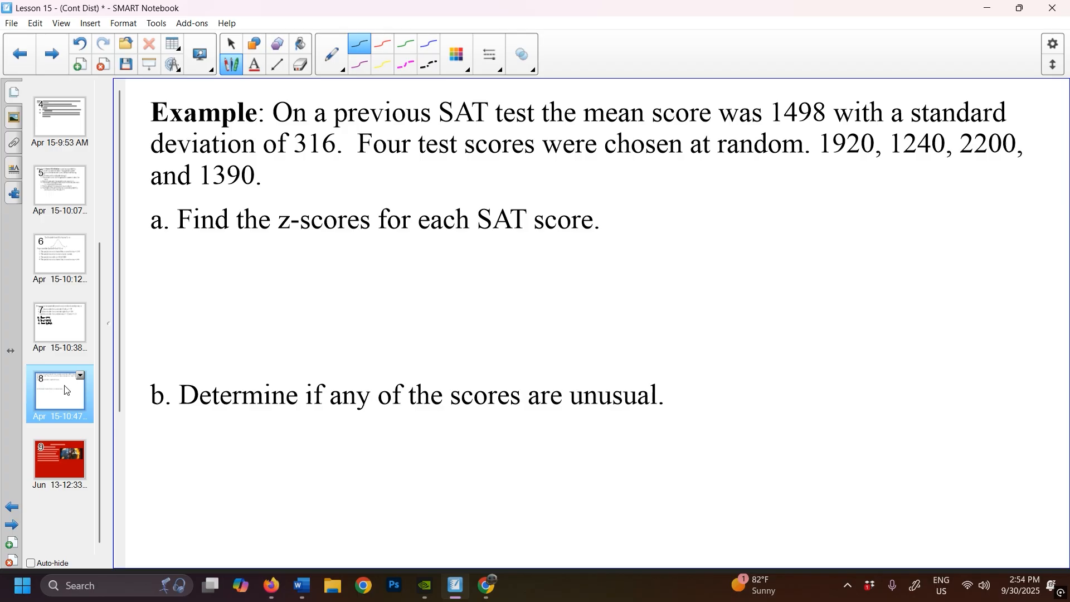